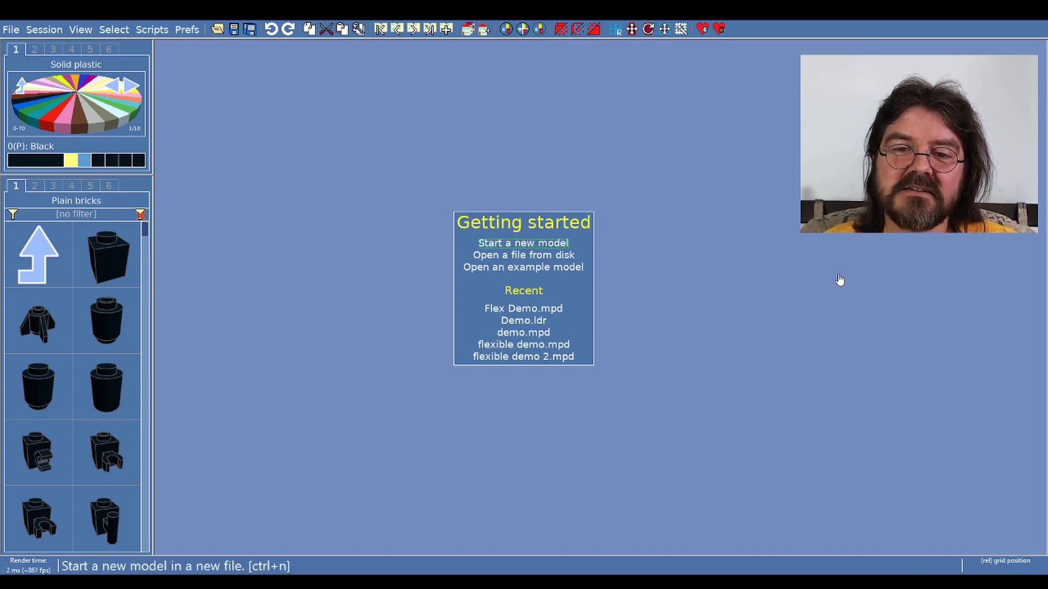
Step: Start a new LDCad model and stack three black 1x1 bricks into one column
key("ctrl+n")
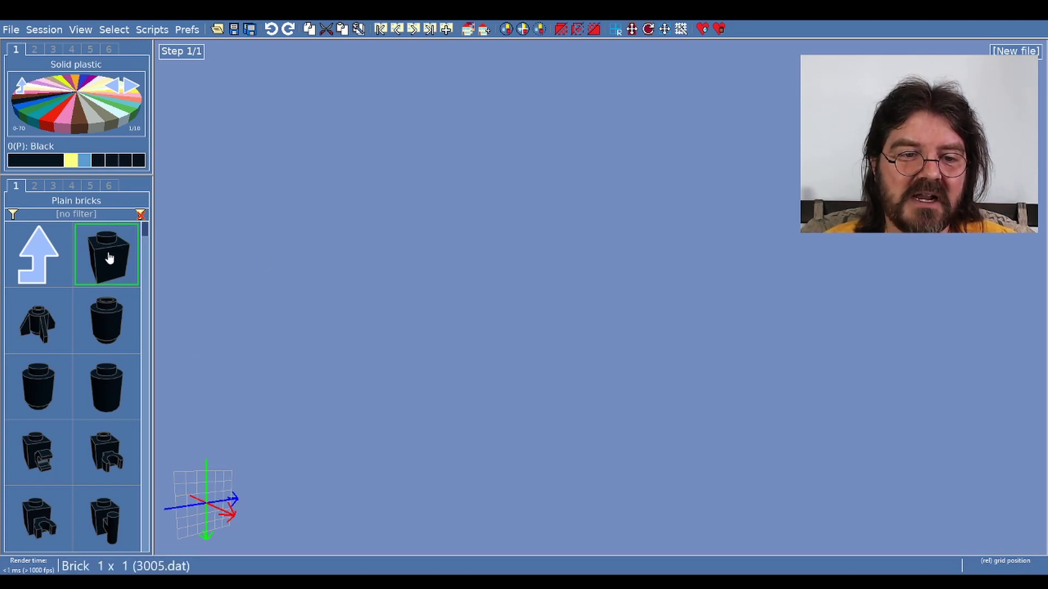
left_click_drag(108, 254, 459, 298)
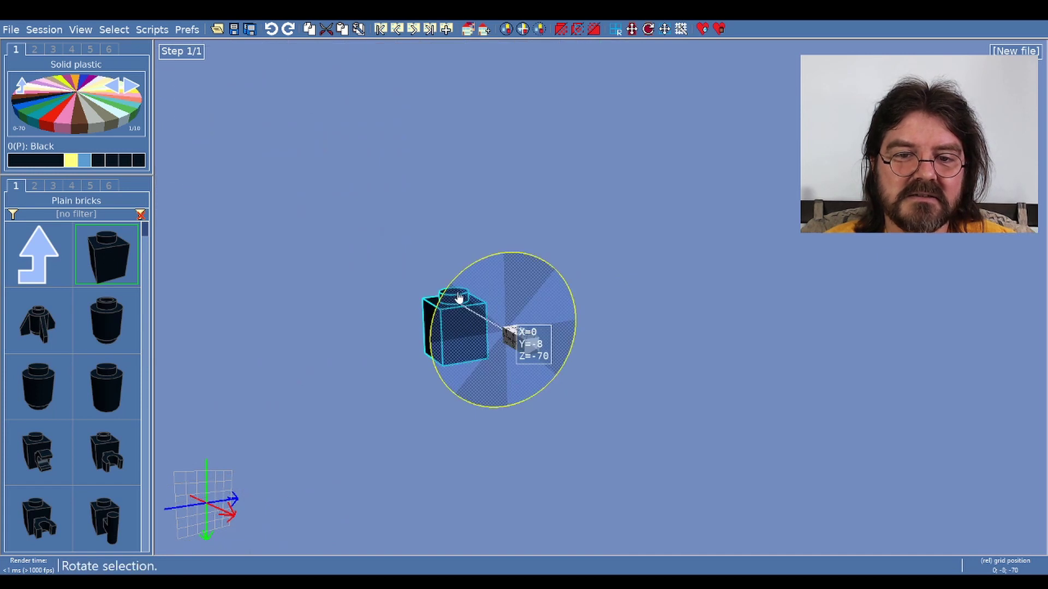
left_click_drag(126, 244, 457, 241)
left_click_drag(107, 252, 443, 189)
left_click(12, 29)
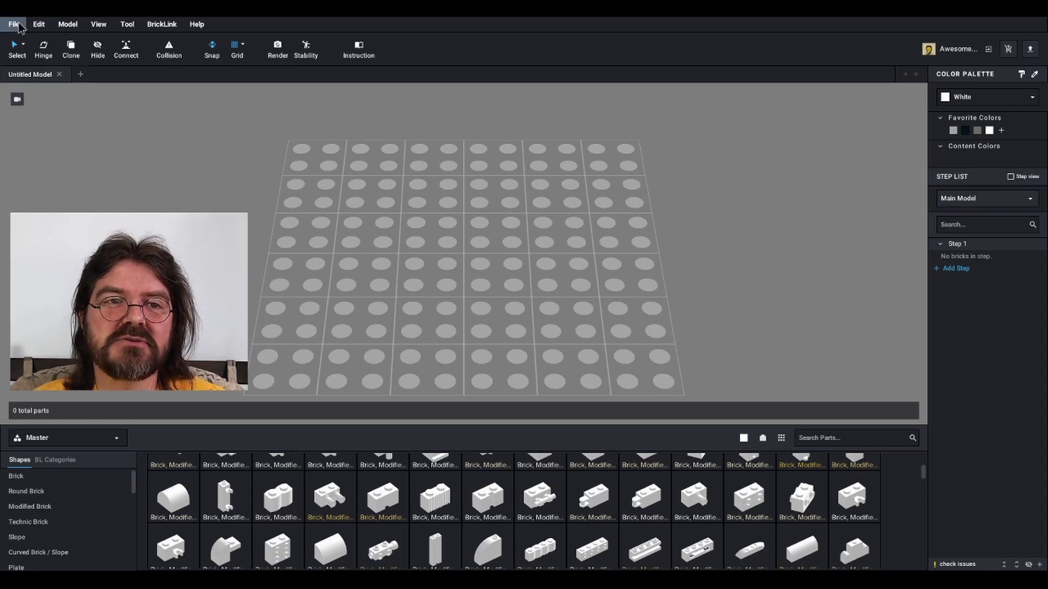
Step: Import the LDraw three-brick stack and position it in the middle of the baseplate
left_click(16, 25)
mouse_move(39, 106)
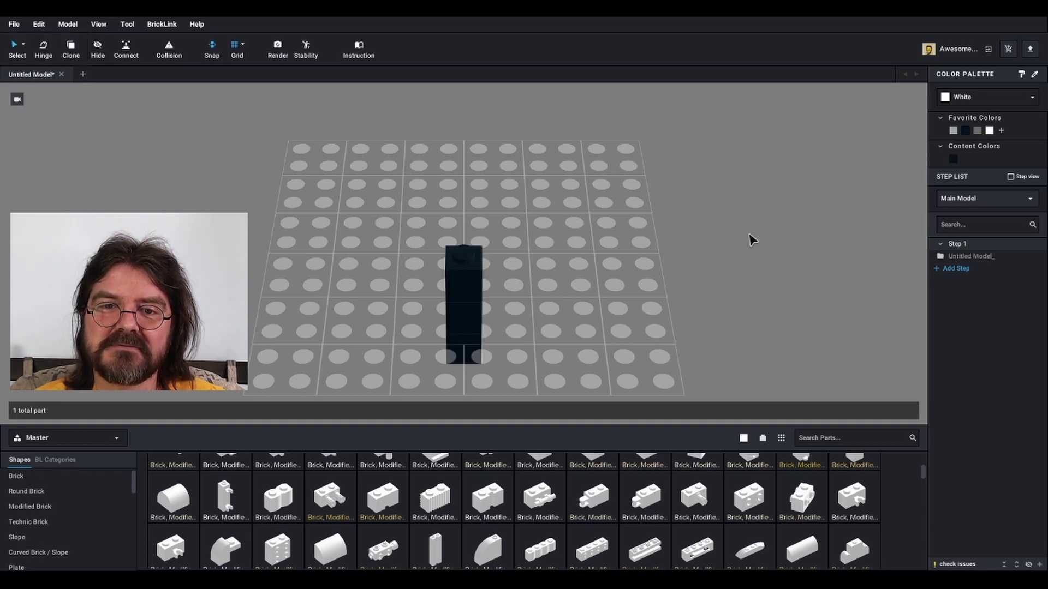
right_click_drag(559, 335, 610, 296)
left_click(522, 235)
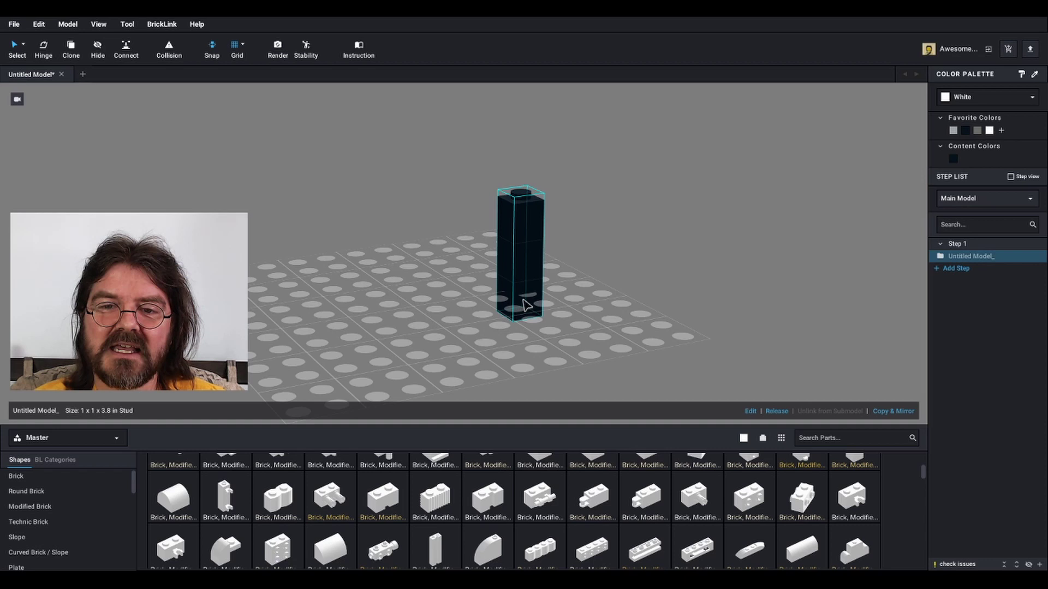
mouse_move(524, 284)
left_mouse_down()
mouse_move(700, 239)
mouse_move(525, 276)
left_mouse_up()
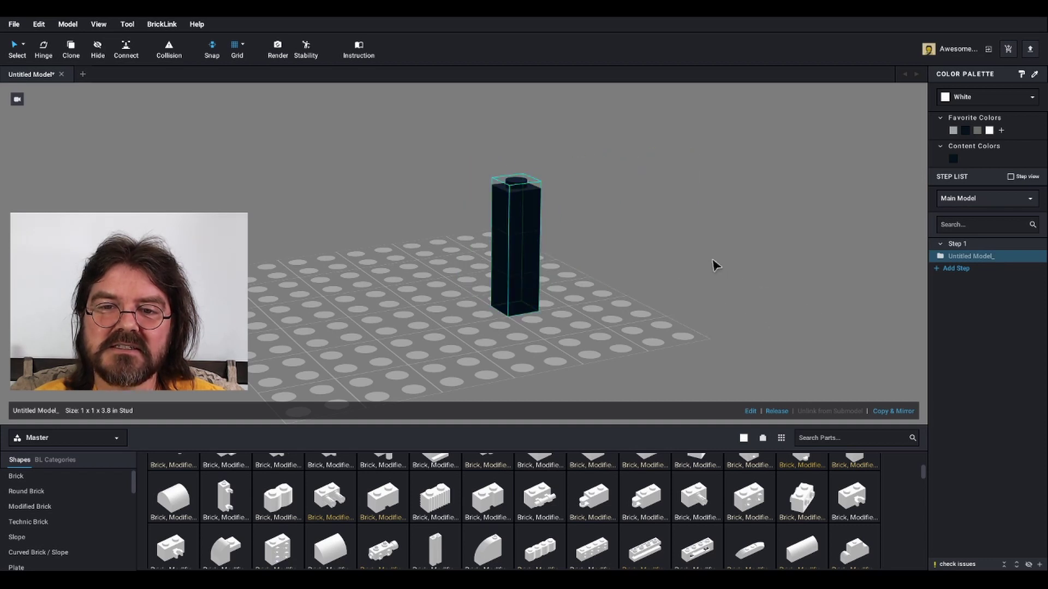
right_click_drag(714, 264, 676, 285)
scroll(497, 233, "up", 4)
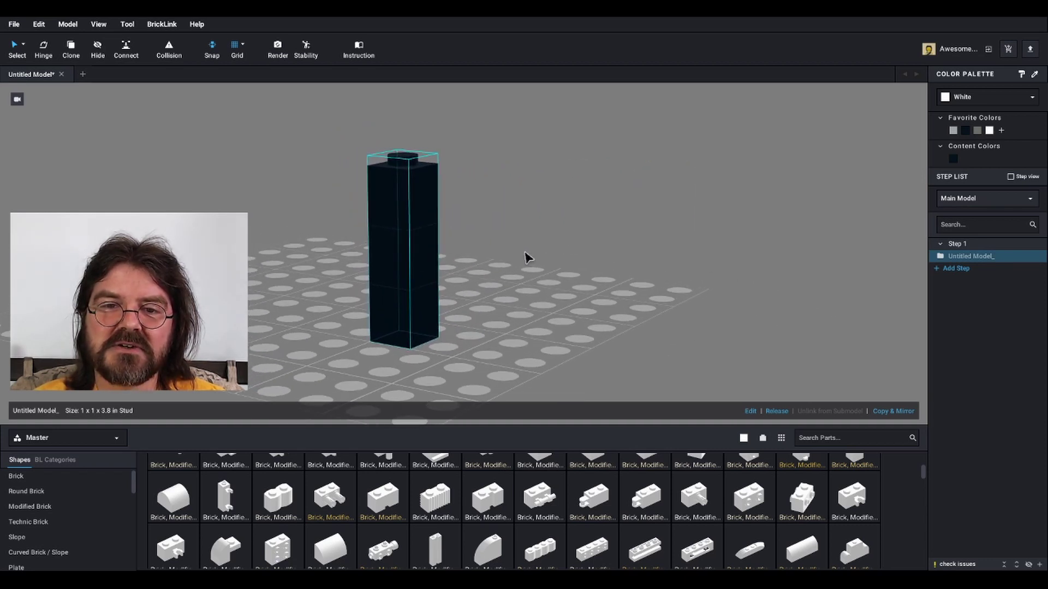
Step: Release the submodel into three separate 1x1 bricks and lift the top brick to confirm
left_click(776, 411)
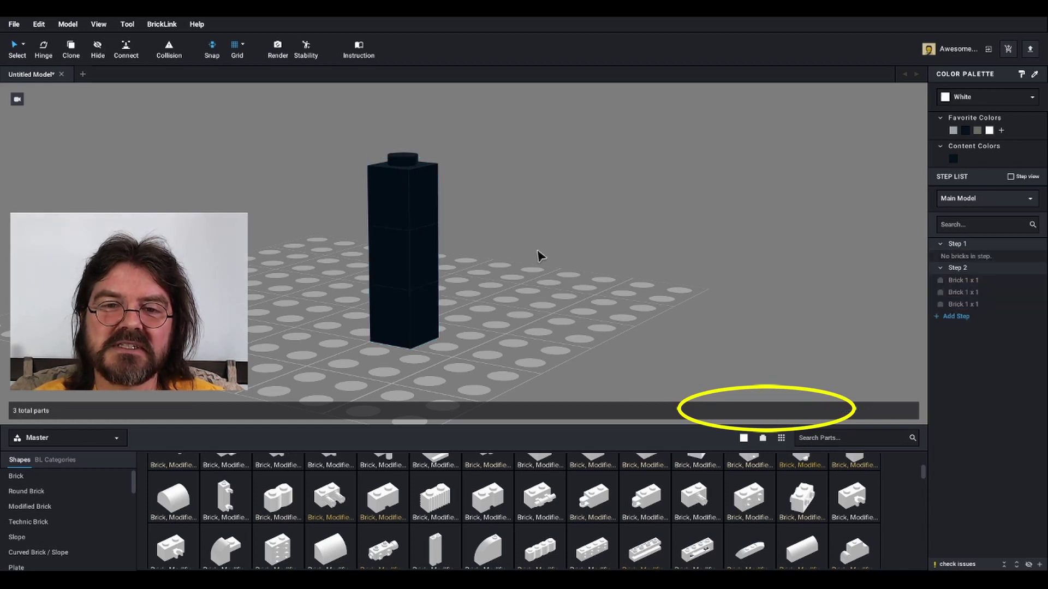
left_click_drag(428, 198, 421, 286)
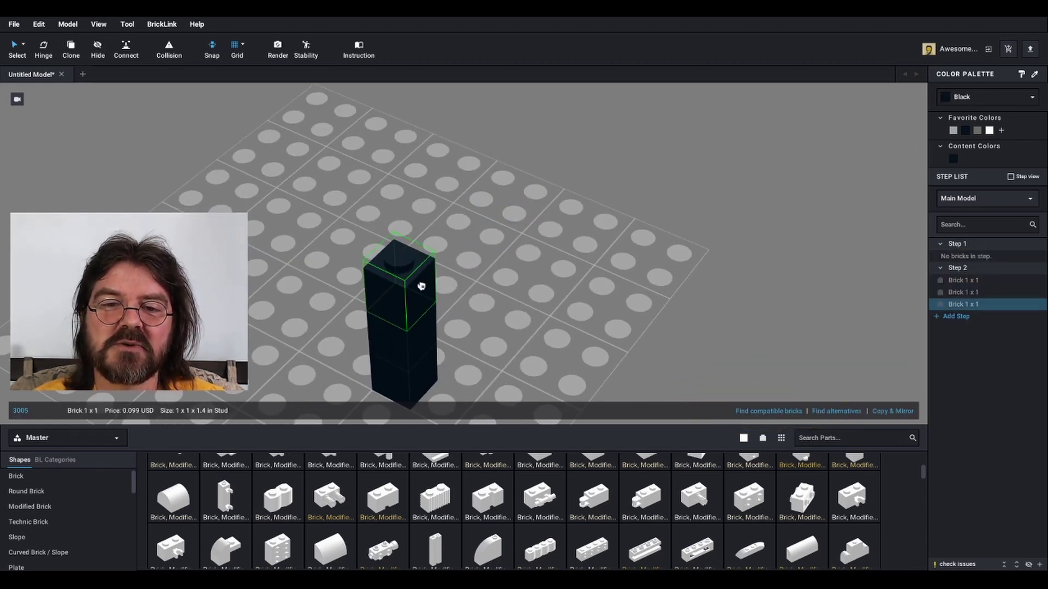
left_click(557, 264)
right_click_drag(557, 264, 582, 260)
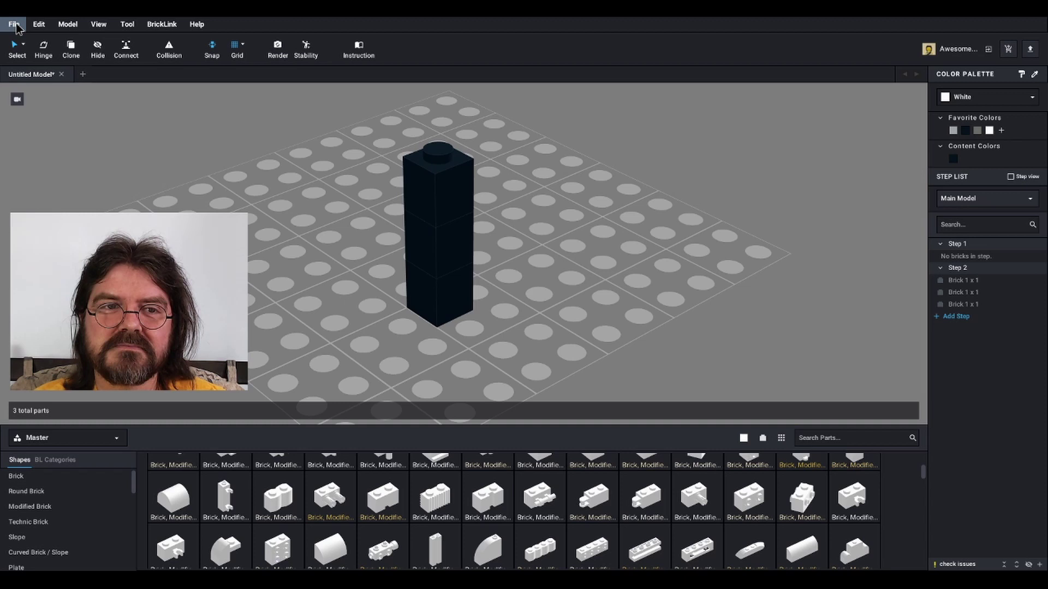
Step: Export the three-brick model to LDraw as Studio Demo.ldr
left_click(16, 27)
mouse_move(53, 119)
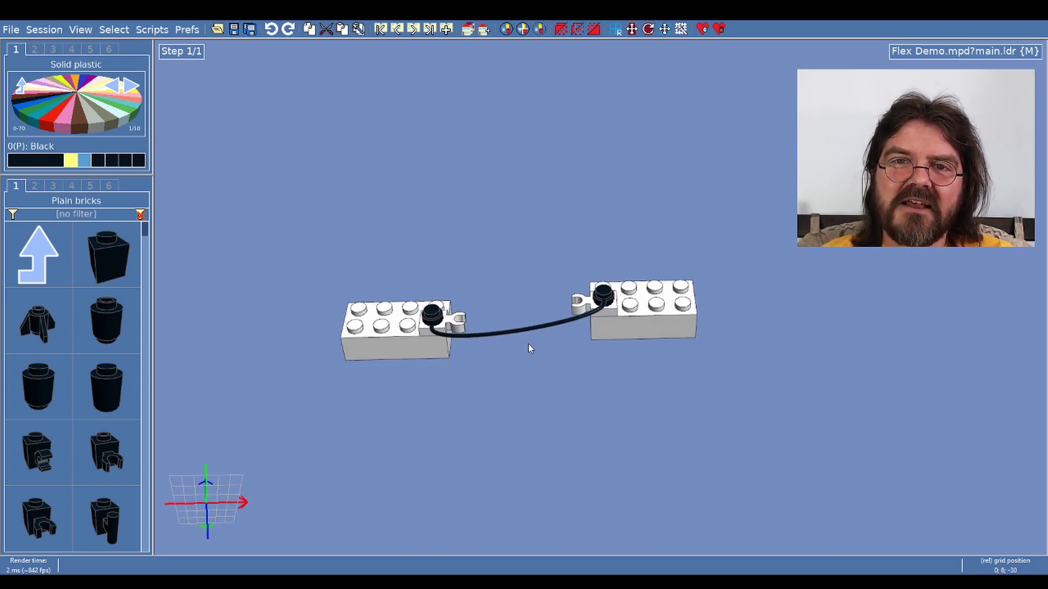
Step: Tilt the Flex Demo view in LDCad and select the flexible cable
mouse_move(528, 344)
right_mouse_down()
mouse_move(528, 355)
mouse_move(528, 346)
right_mouse_up()
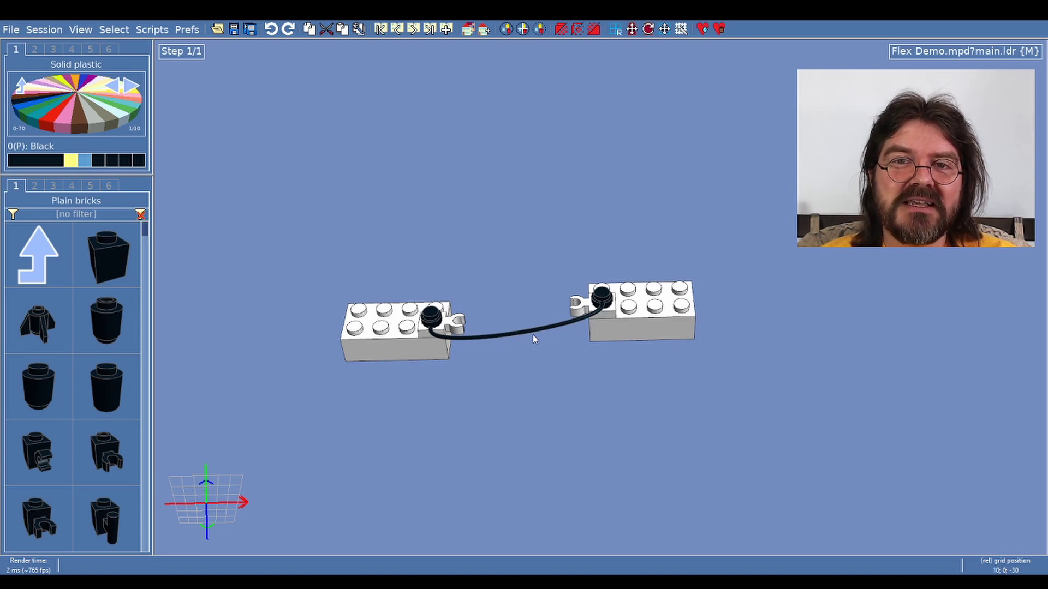
left_click(529, 337)
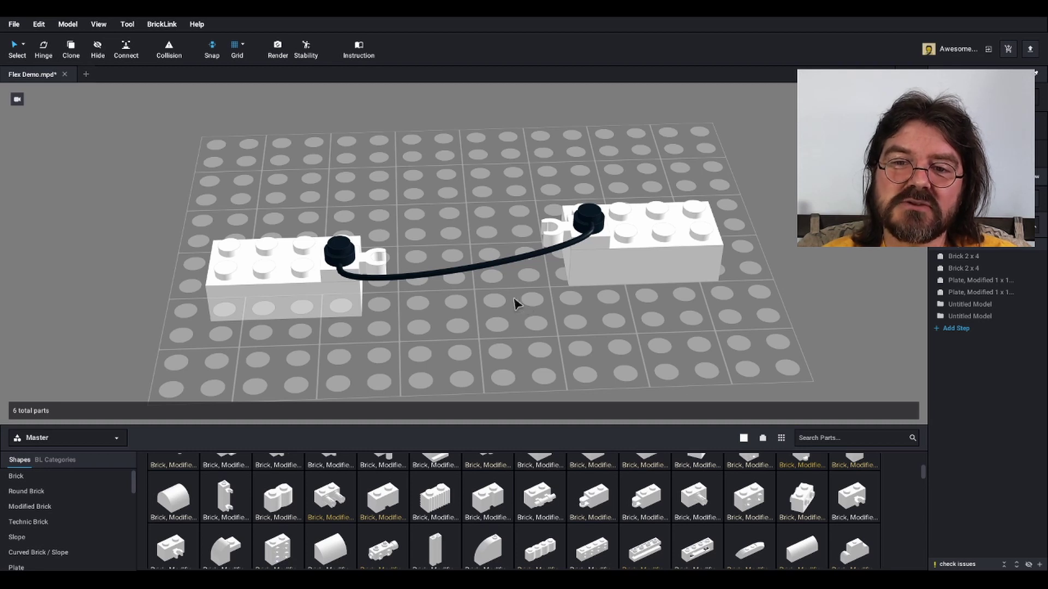
Step: Select the imported flexible cable and Release it into string end studs and cylinder segments
mouse_move(495, 321)
right_mouse_down()
mouse_move(484, 301)
mouse_move(439, 327)
mouse_move(503, 326)
right_mouse_up()
left_click(502, 279)
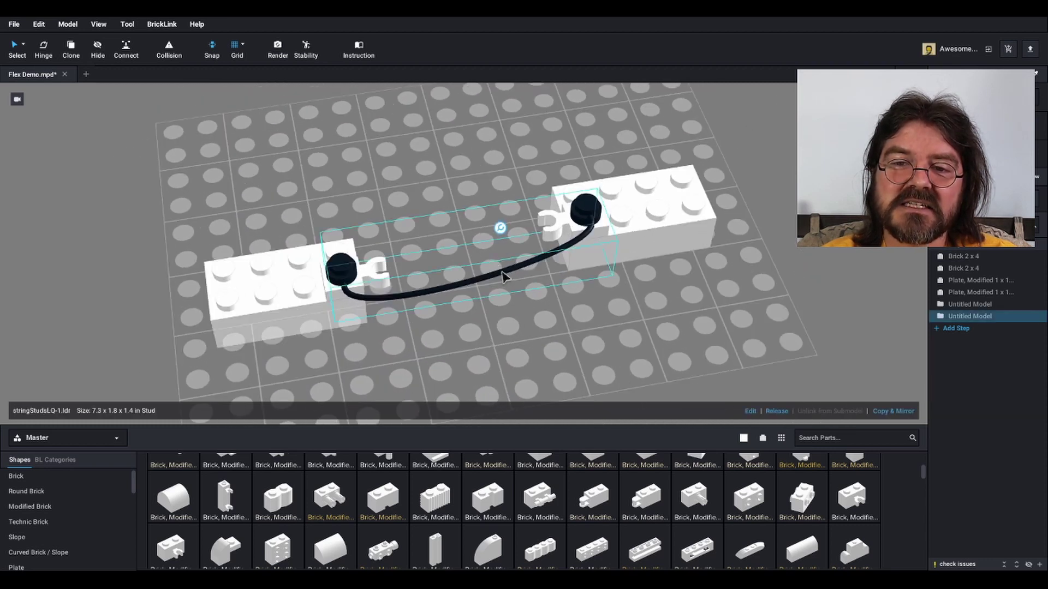
mouse_move(613, 319)
right_mouse_down()
mouse_move(624, 304)
mouse_move(640, 307)
mouse_move(622, 306)
mouse_move(603, 335)
mouse_move(620, 297)
mouse_move(580, 304)
mouse_move(612, 310)
mouse_move(589, 287)
mouse_move(568, 286)
mouse_move(647, 301)
mouse_move(620, 317)
mouse_move(631, 319)
right_mouse_up()
left_click(776, 411)
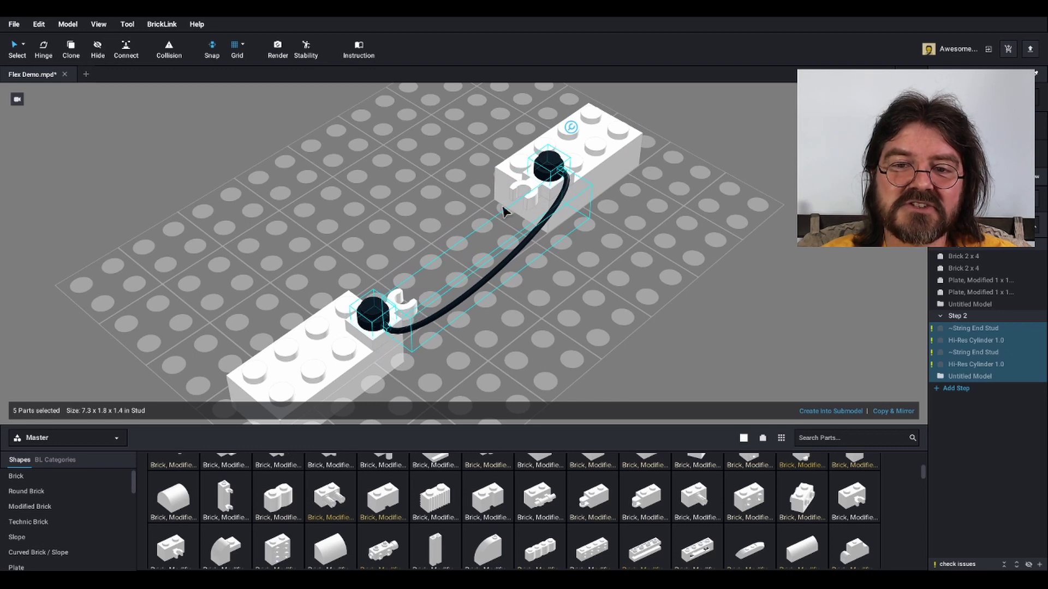
right_click_drag(622, 262, 599, 264)
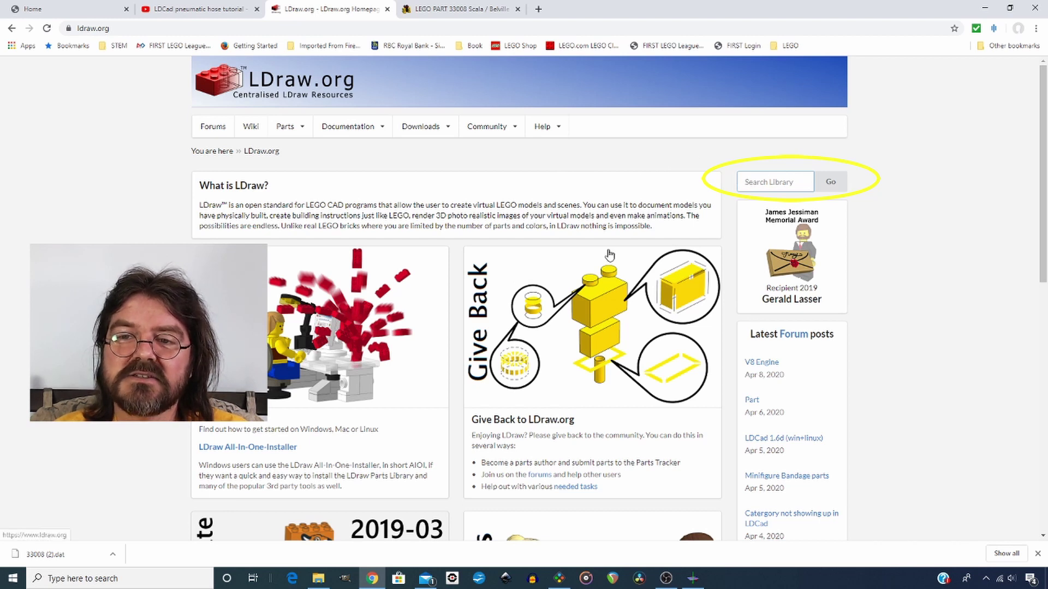
Step: On Rebrickable's part 33008 page, follow the LDraw 33008 link to the Parts Tracker
left_click(460, 8)
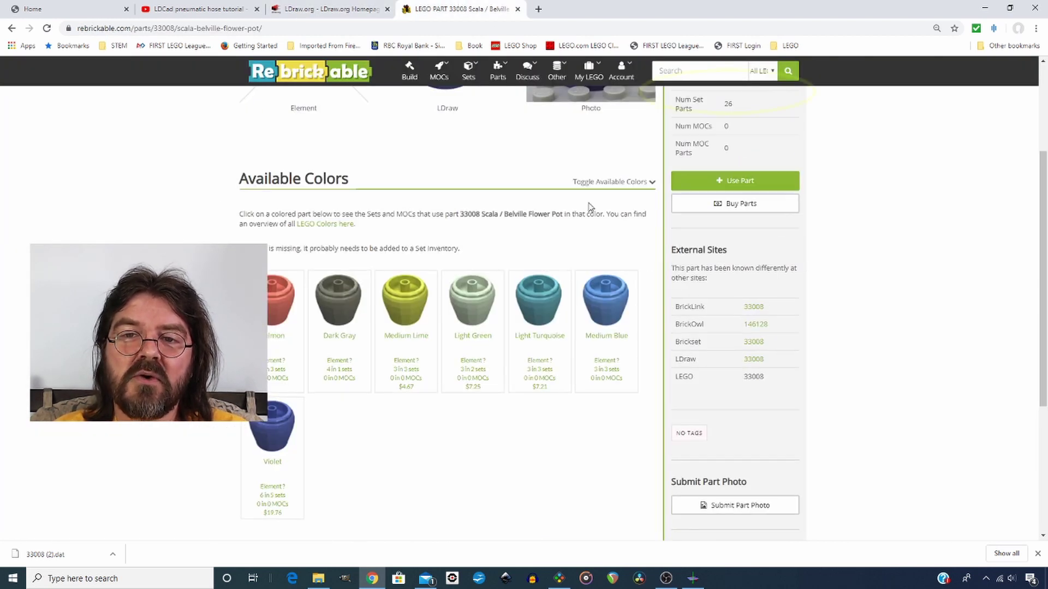
scroll(589, 205, "up", 3)
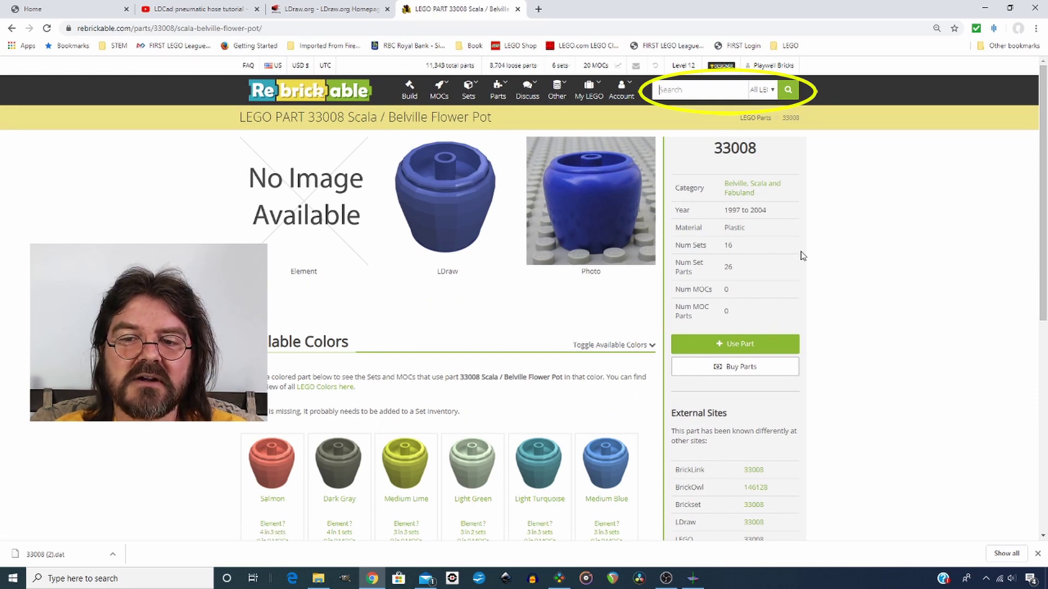
scroll(788, 301, "down", 1)
scroll(788, 301, "up", 1)
scroll(787, 301, "down", 1)
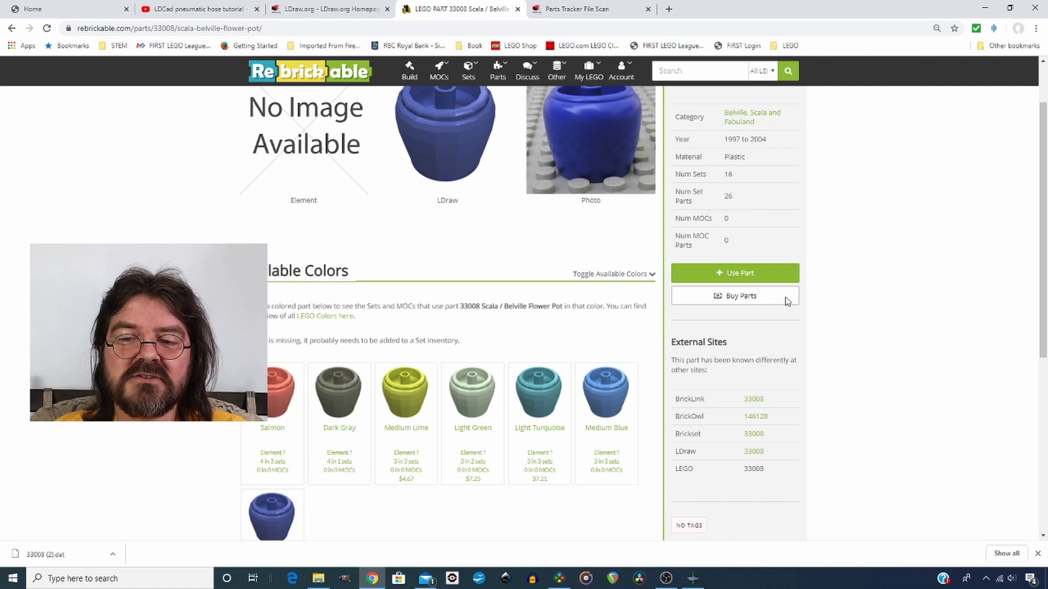
scroll(787, 301, "up", 1)
scroll(787, 301, "down", 2)
scroll(788, 302, "down", 1)
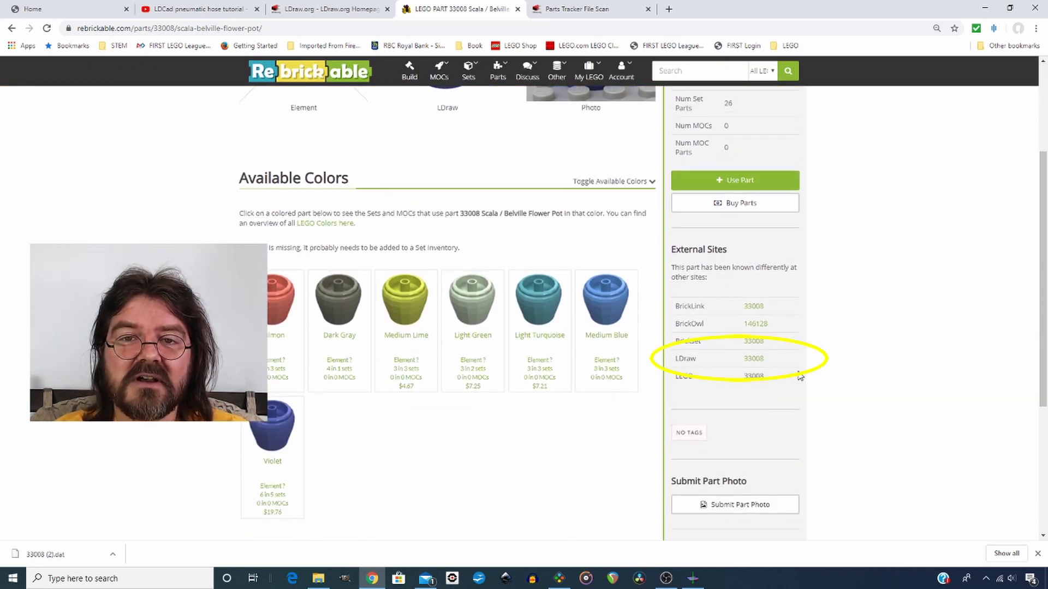
left_click(754, 359)
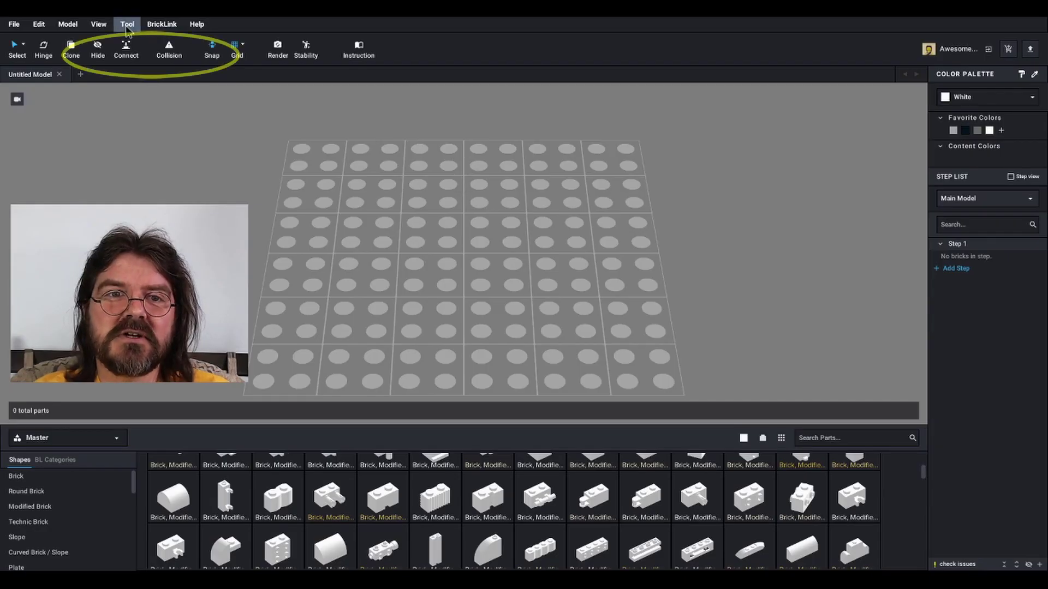
Step: Launch Part Designer and insert 33008 (2).dat as a 3D object onto the baseplate
left_click(125, 28)
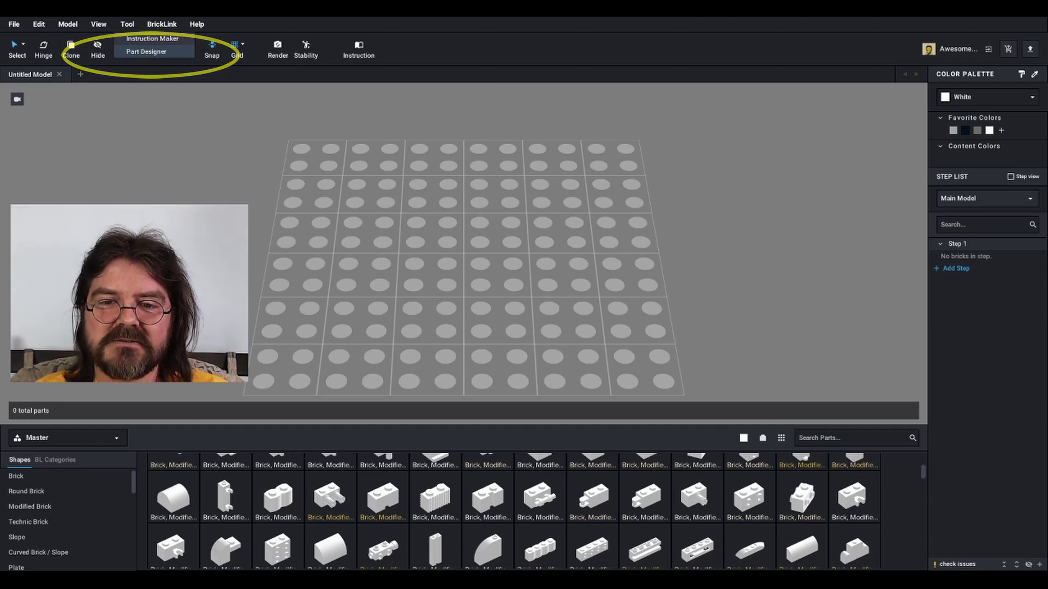
left_click(146, 52)
left_click(667, 204)
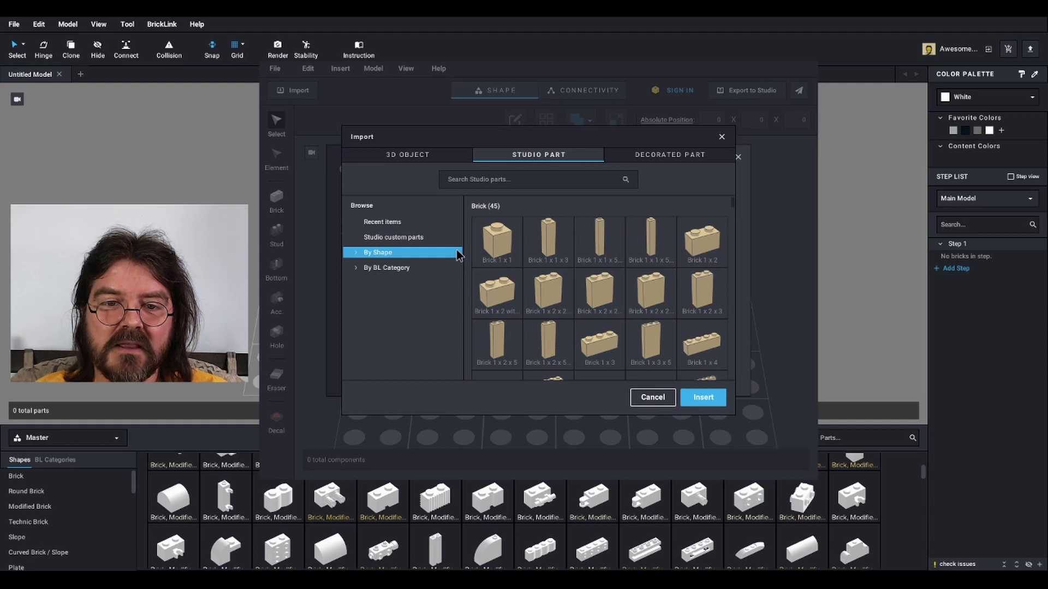
left_click(408, 153)
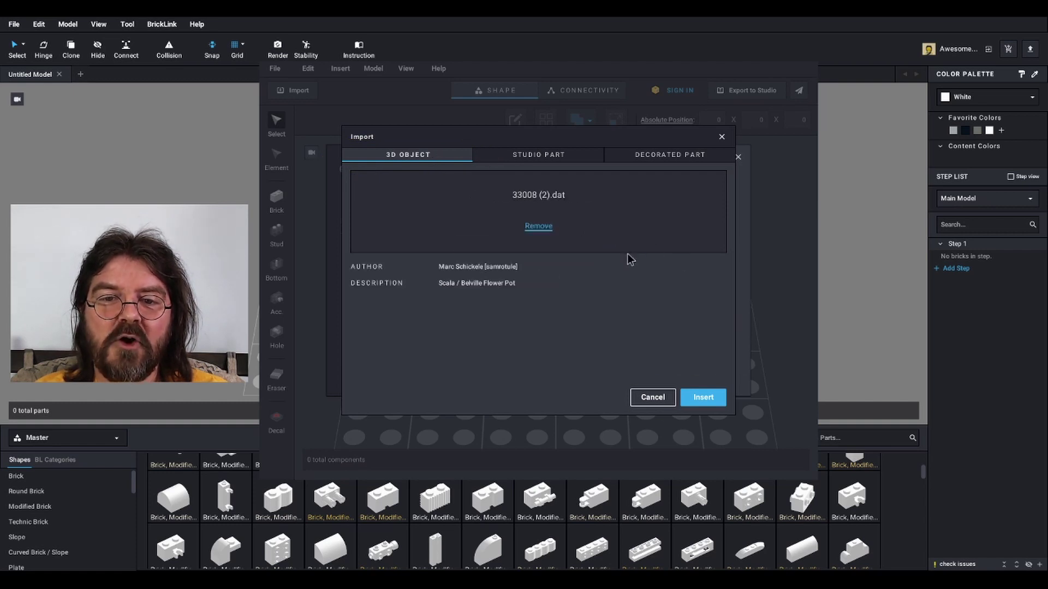
left_click(712, 397)
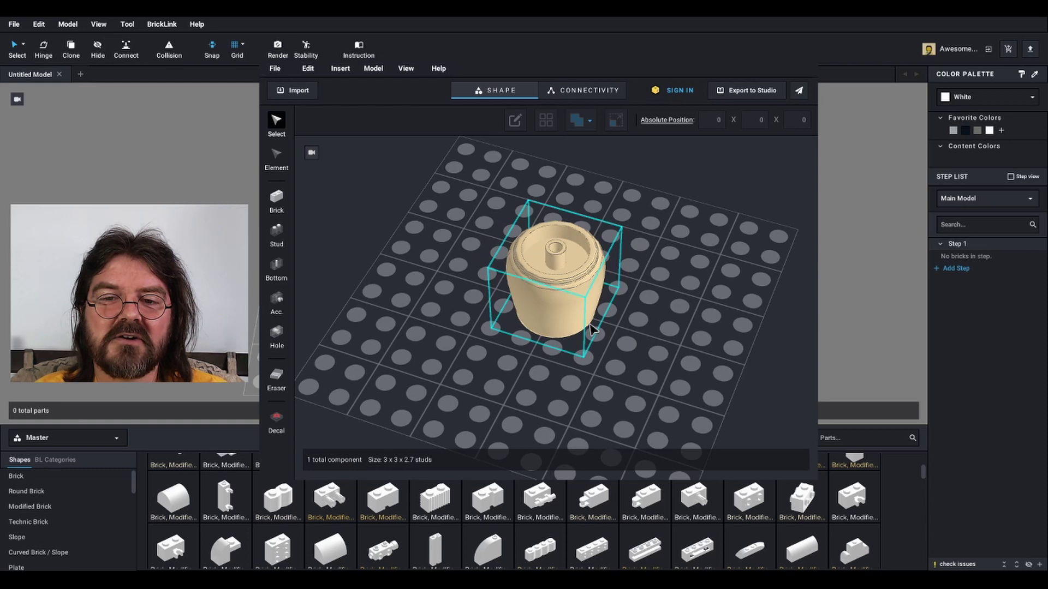
Step: View the flower pot from a lower angle, then export it to Stud.io as a custom part
right_click_drag(592, 330, 316, 291)
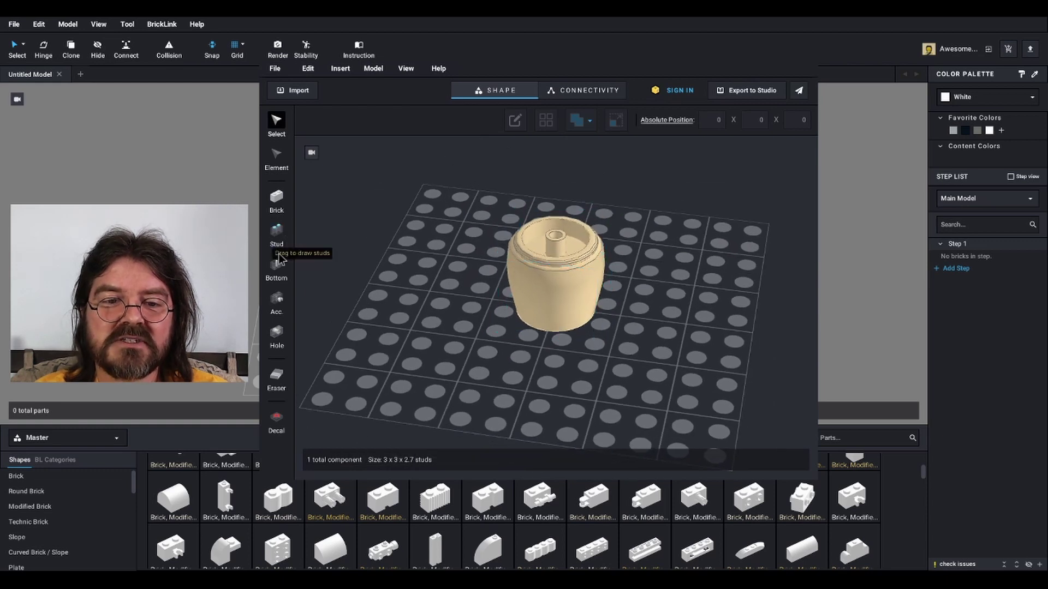
left_click(275, 206)
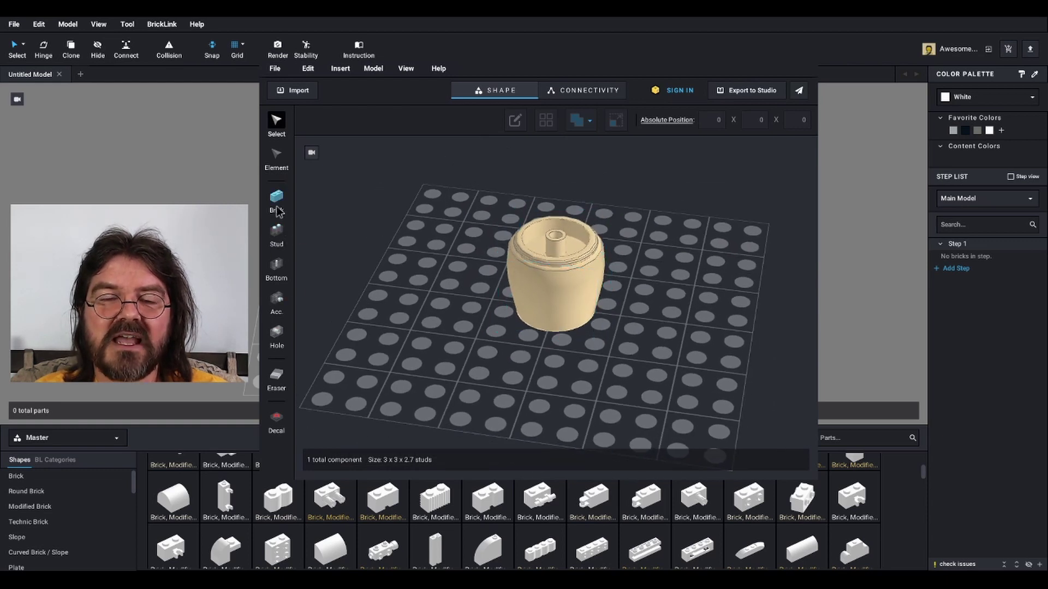
left_click(747, 90)
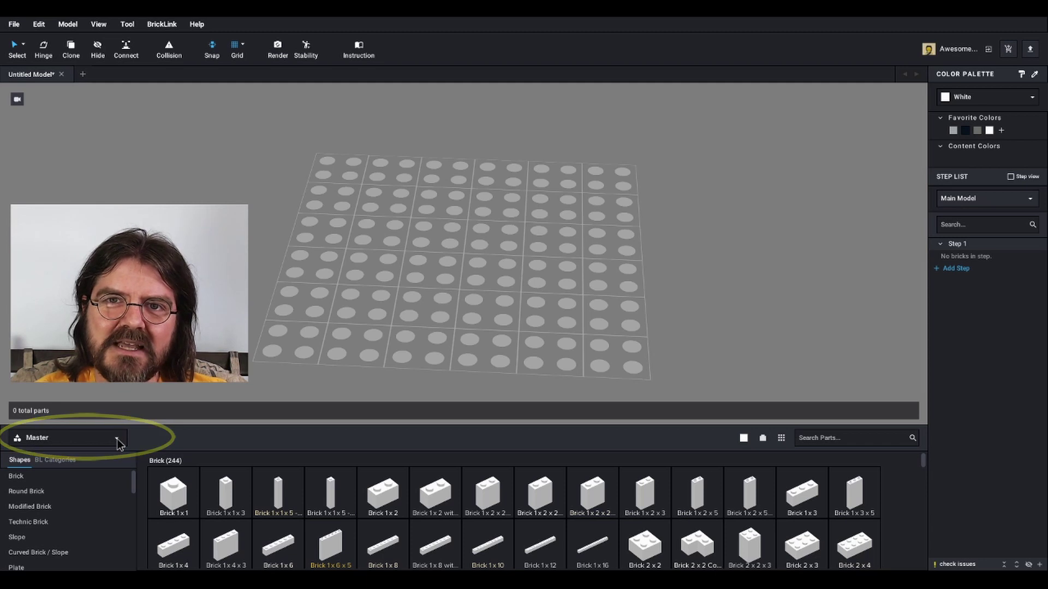
Step: Switch the parts palette to Custom Parts and uncheck Hide unavailable colors
left_click(117, 440)
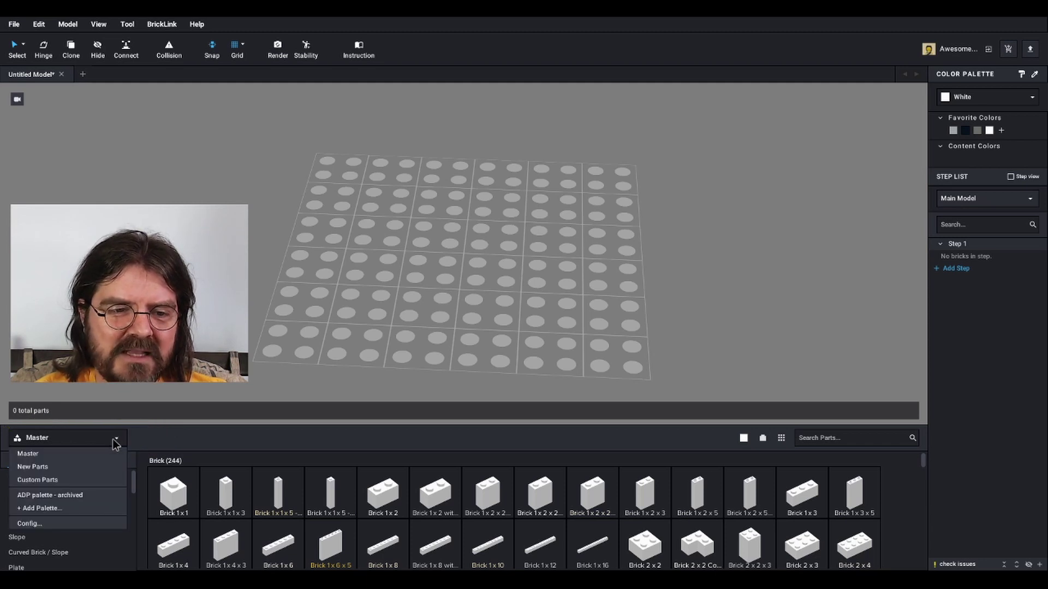
left_click(79, 480)
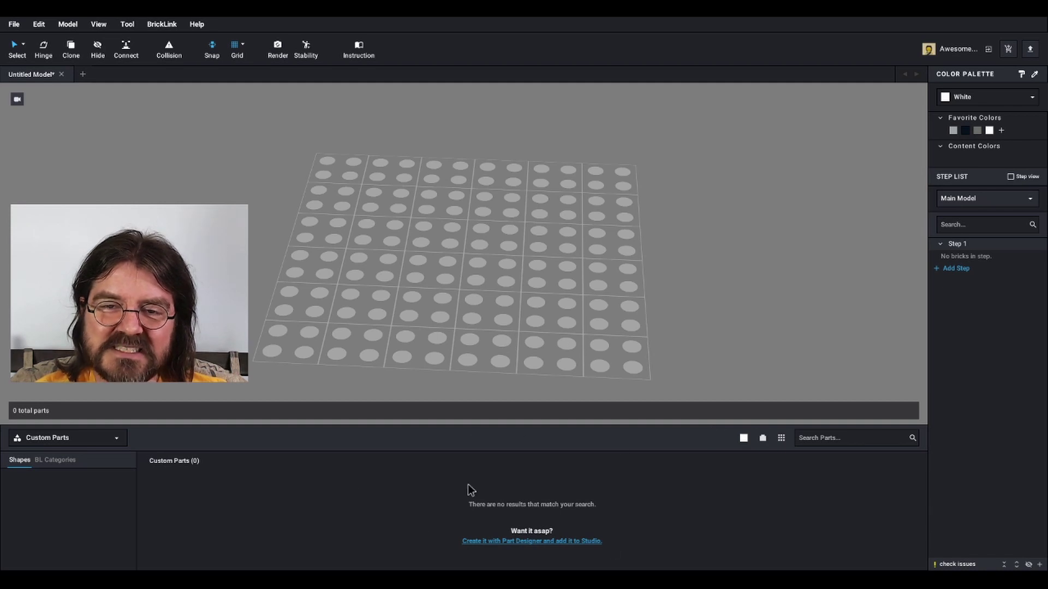
left_click(744, 438)
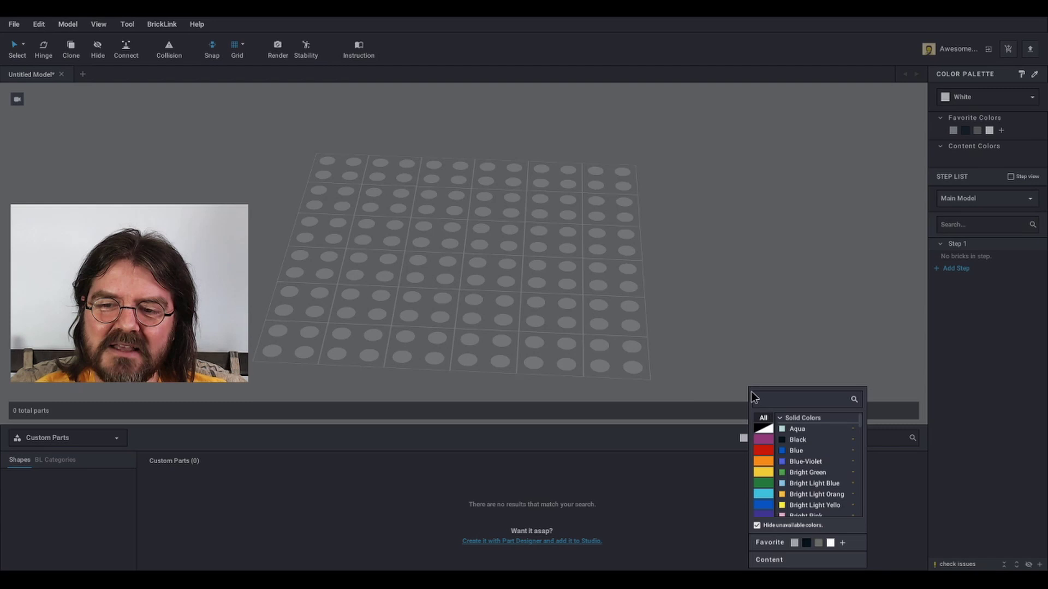
left_click(757, 526)
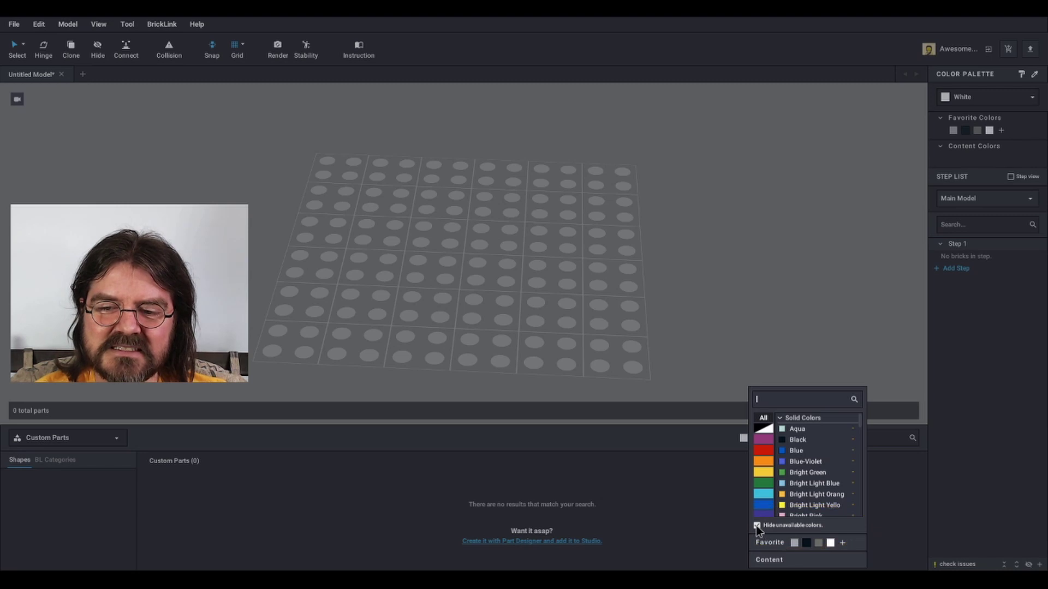
left_click(699, 479)
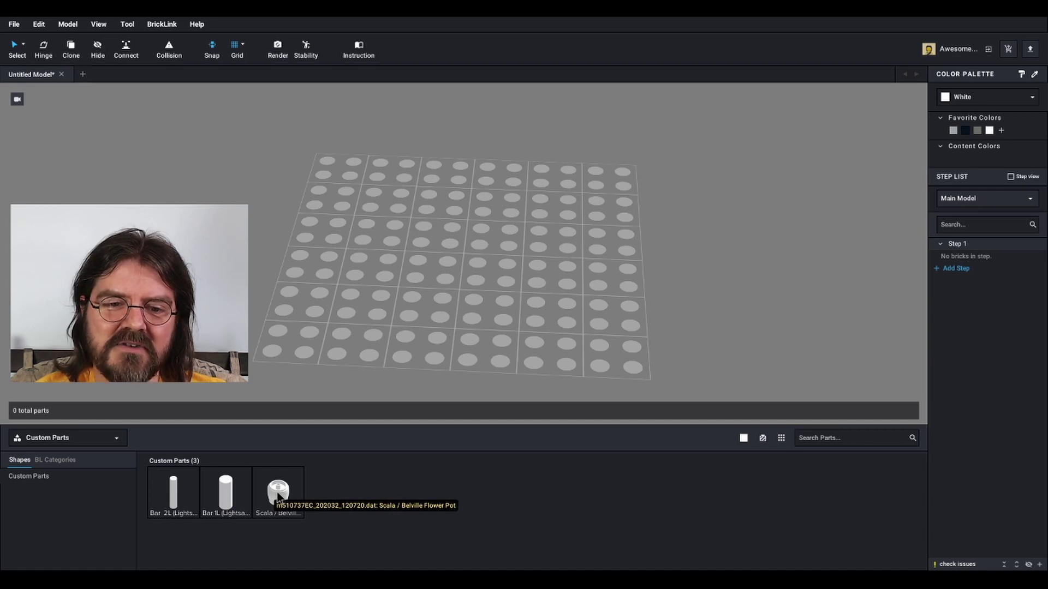
Step: Place one Scala / Belville Flower Pot on the baseplate, deleting a pasted duplicate
left_click_drag(278, 496, 498, 267)
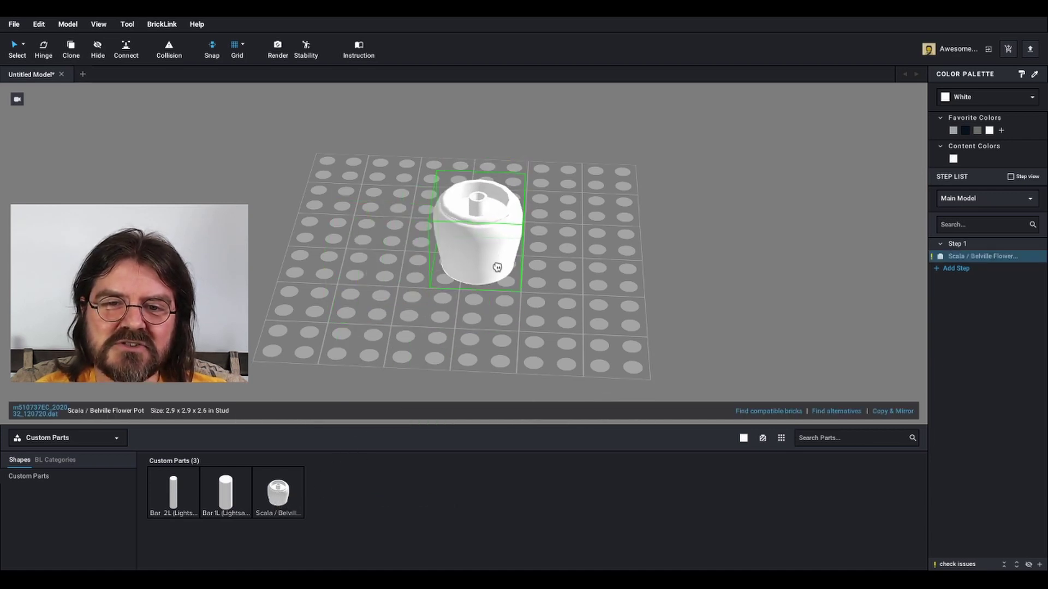
key("ctrl+c")
key("ctrl+v")
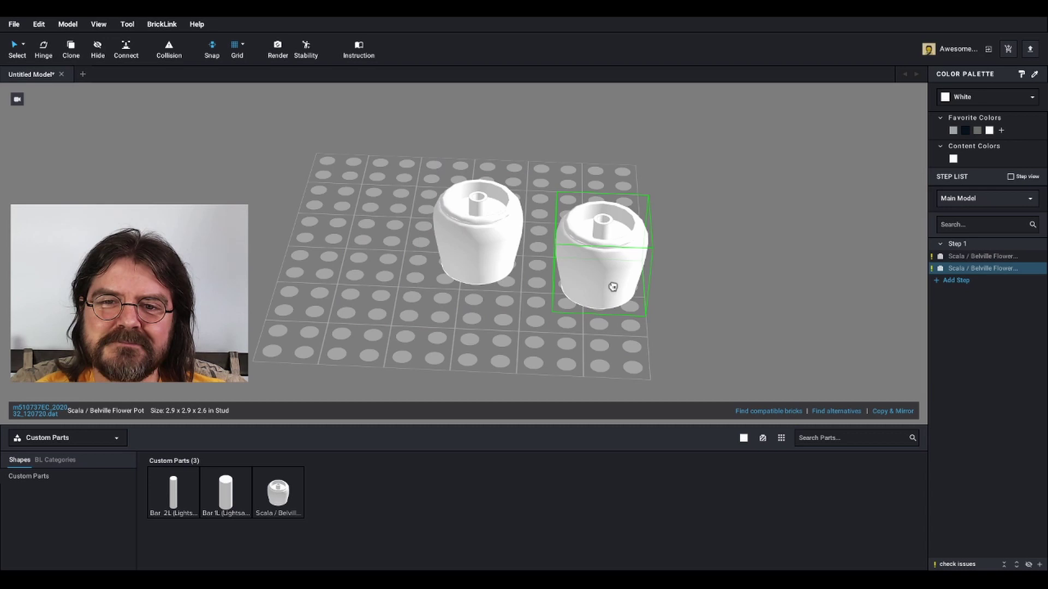
key("Delete")
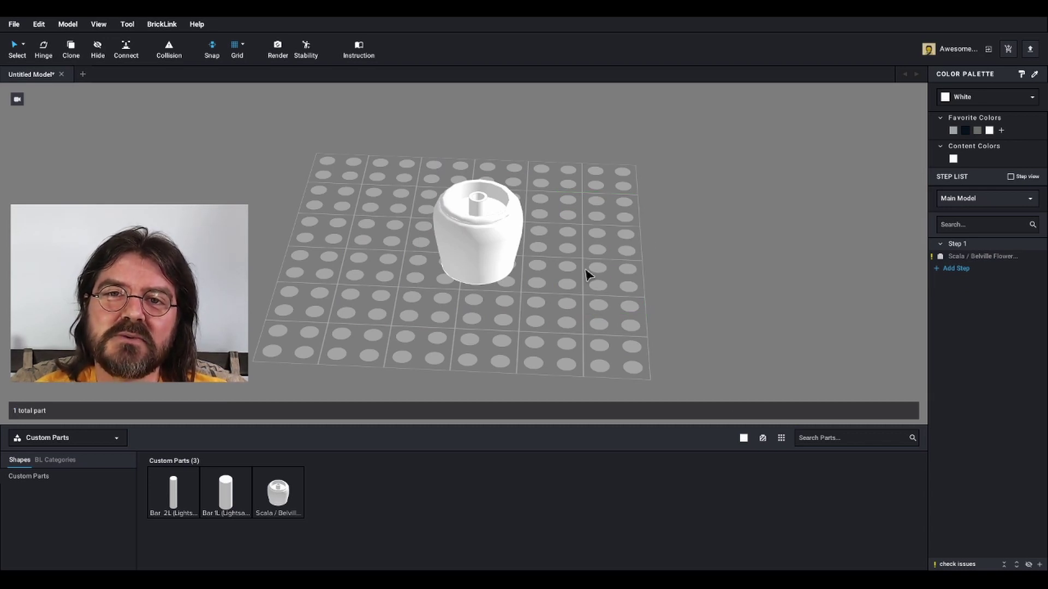
mouse_move(600, 296)
right_mouse_down()
mouse_move(568, 288)
mouse_move(604, 296)
right_mouse_up()
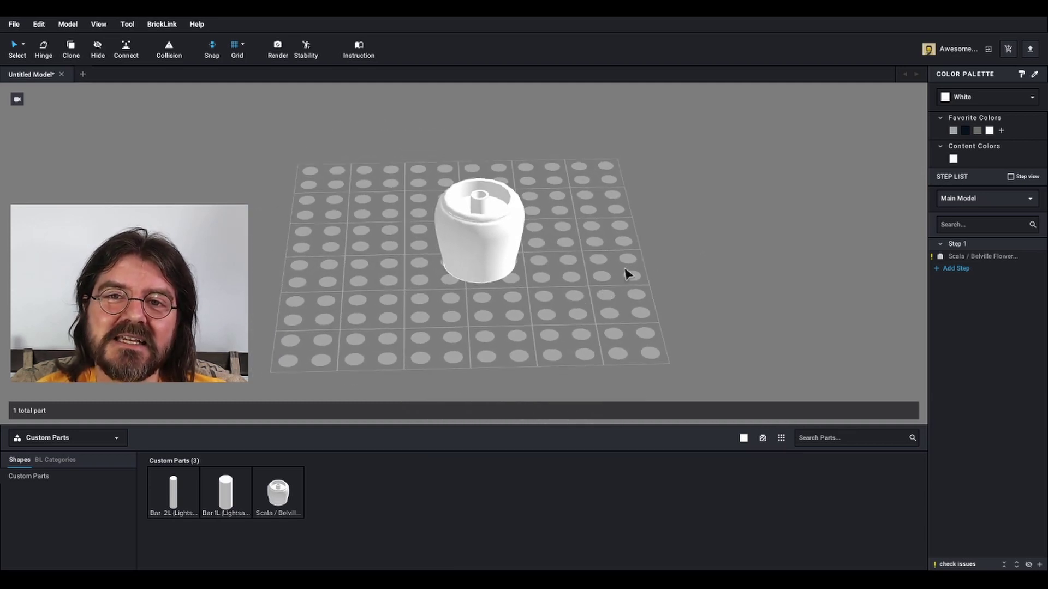
mouse_move(598, 286)
right_mouse_down()
mouse_move(620, 279)
mouse_move(571, 281)
mouse_move(595, 268)
right_mouse_up()
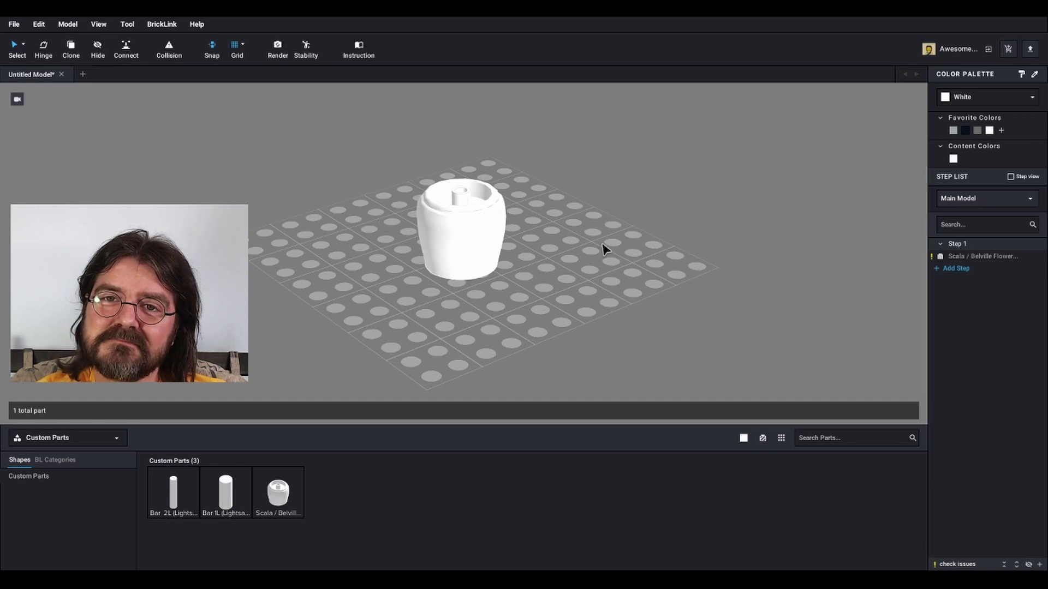
right_click_drag(604, 246, 598, 244)
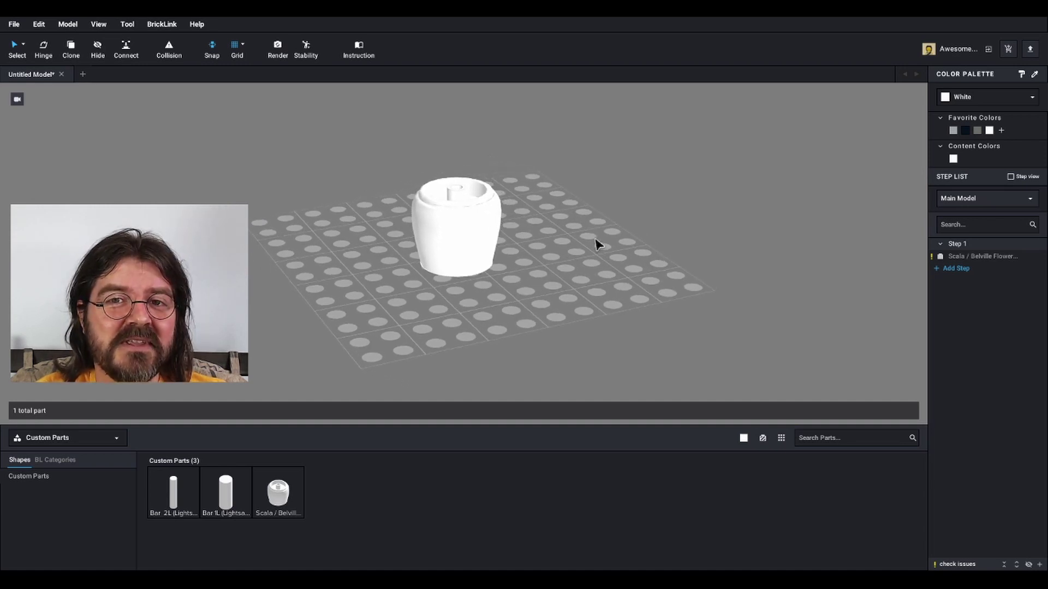